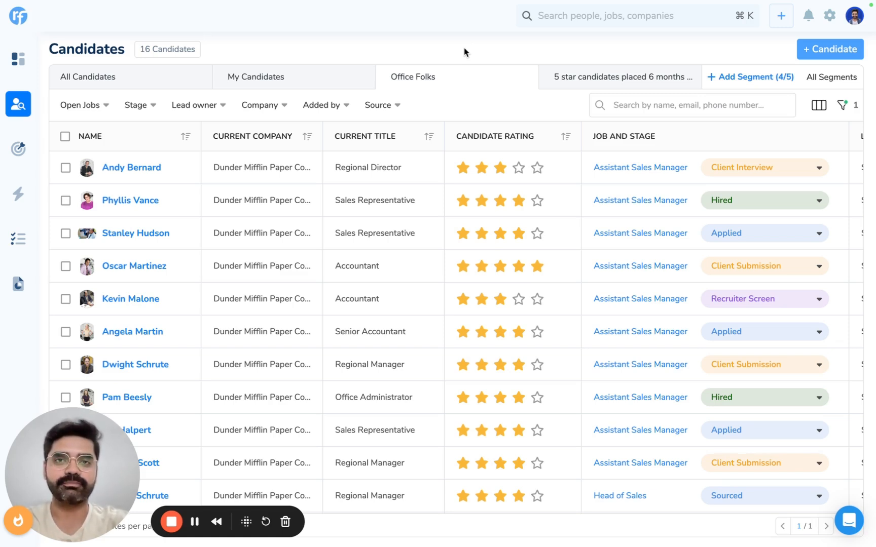
Step: Go to Recruiterflow BI and start a new advanced report
mouse_move(18, 286)
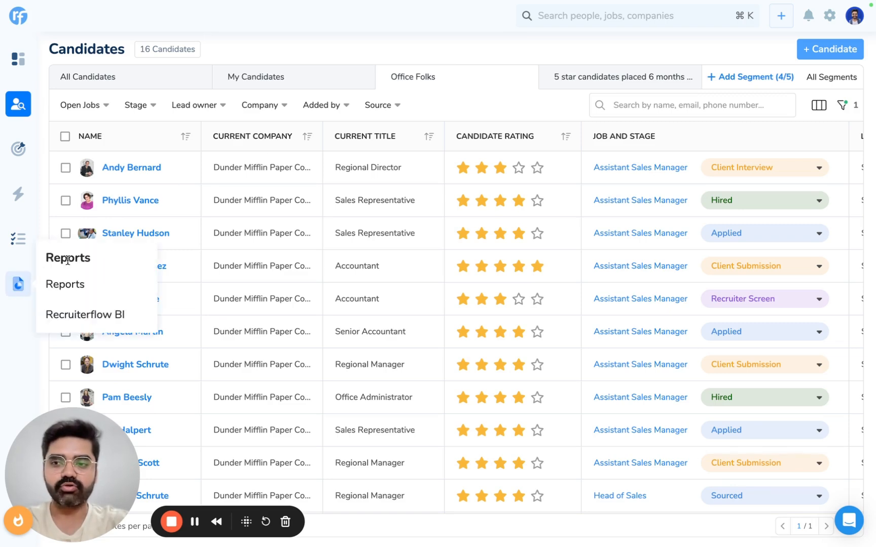
click(86, 315)
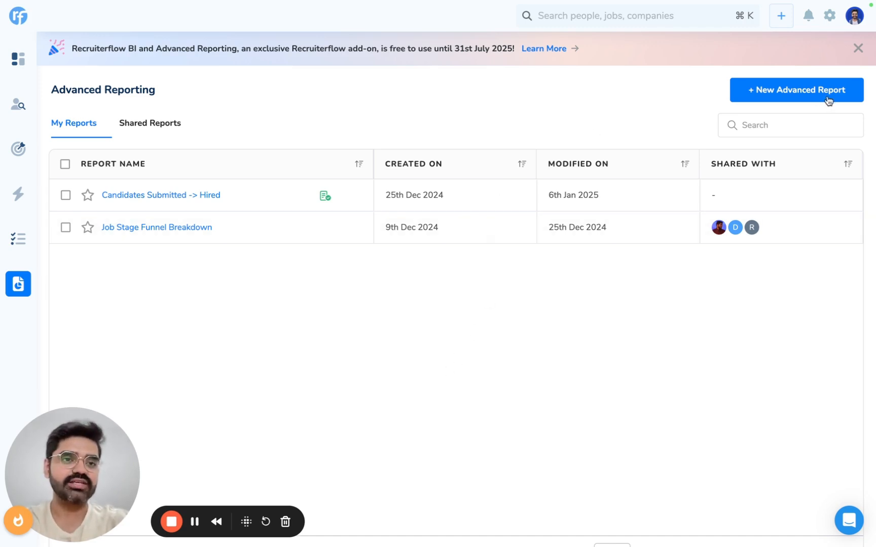
click(795, 92)
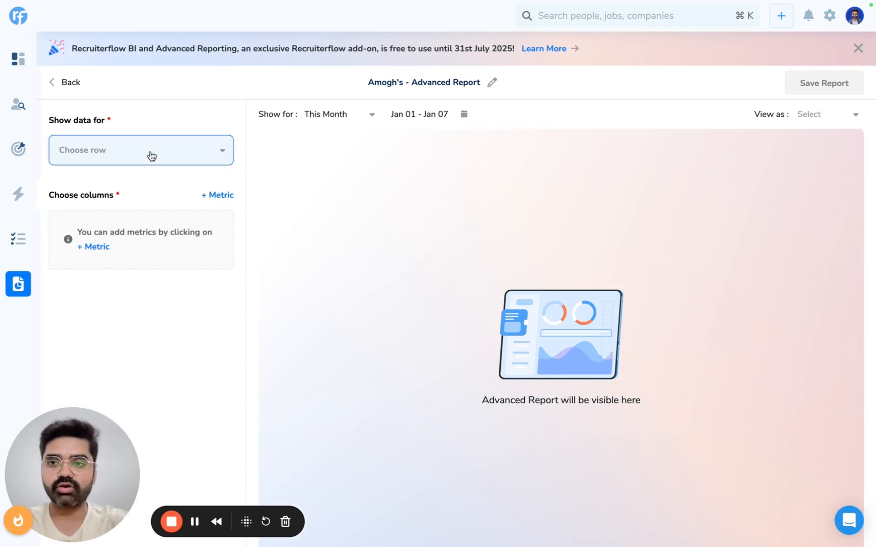
Step: Show the report's data for Teams, limited to the individual team AMG Team
click(123, 150)
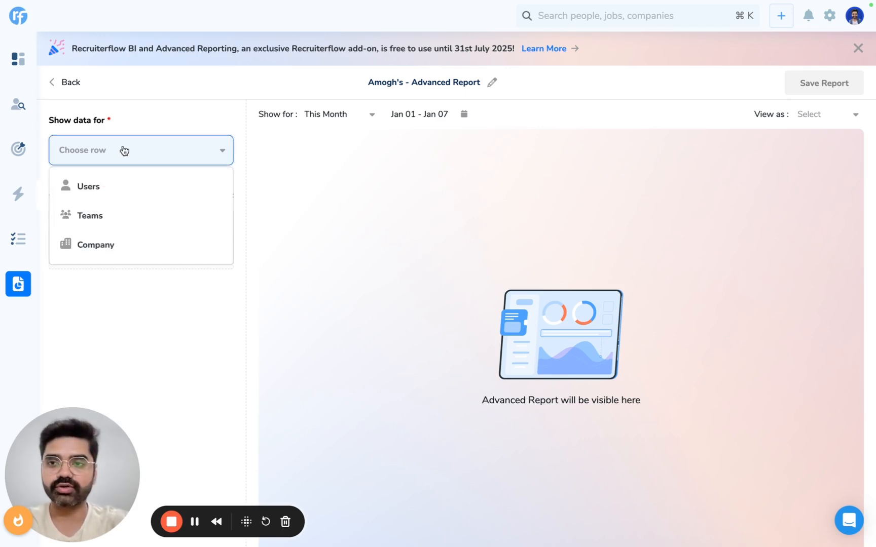
click(95, 226)
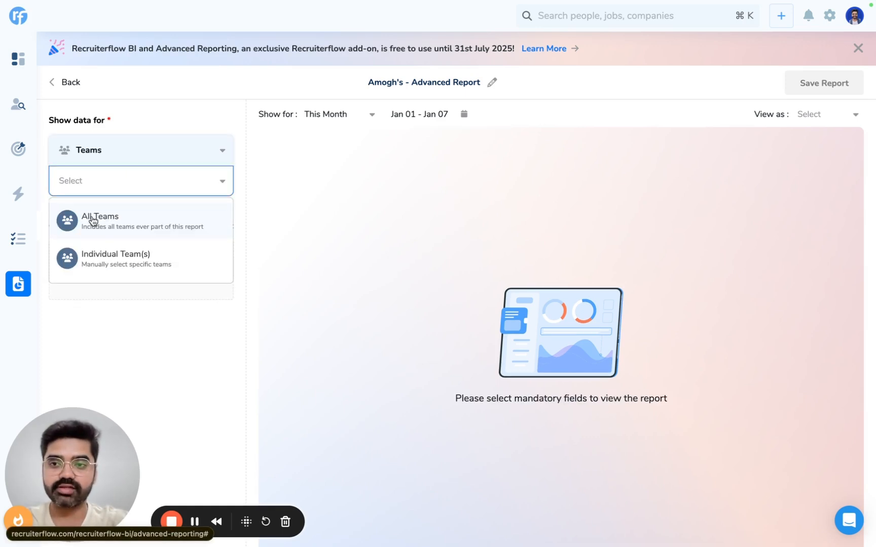
click(138, 259)
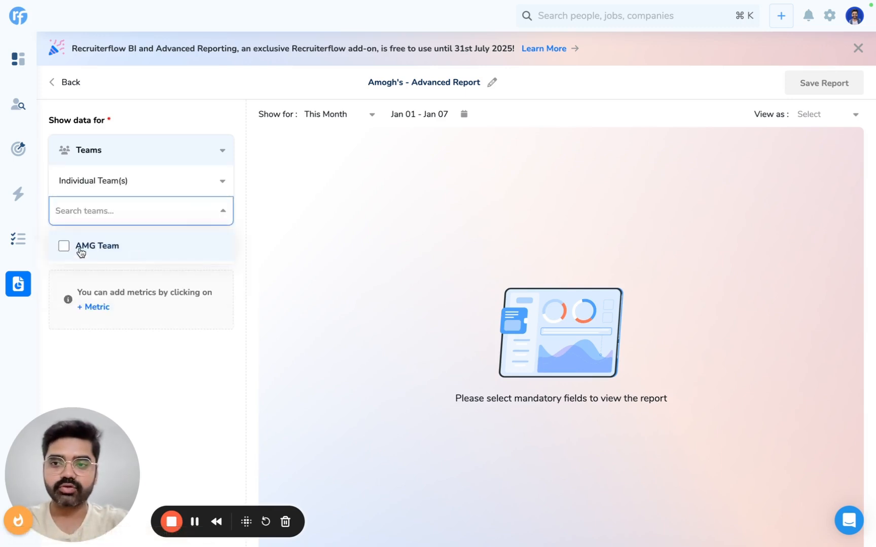
click(81, 251)
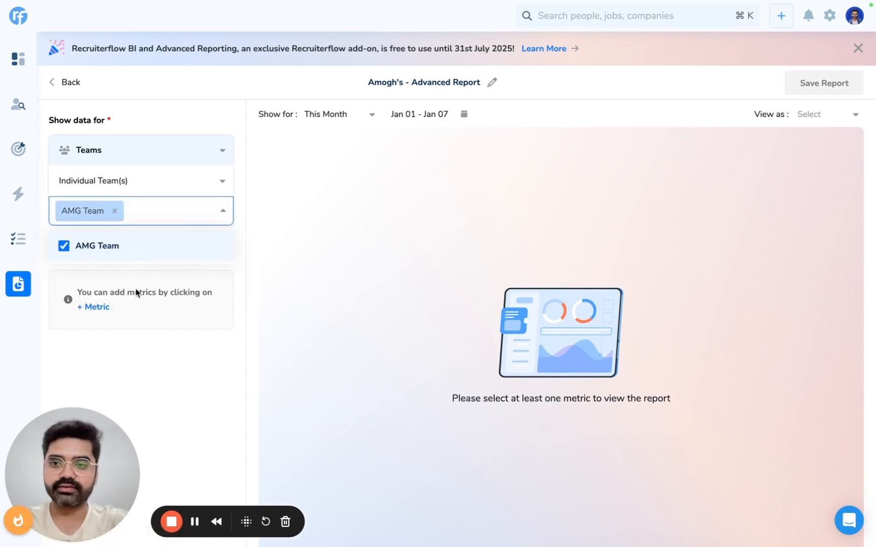
click(165, 371)
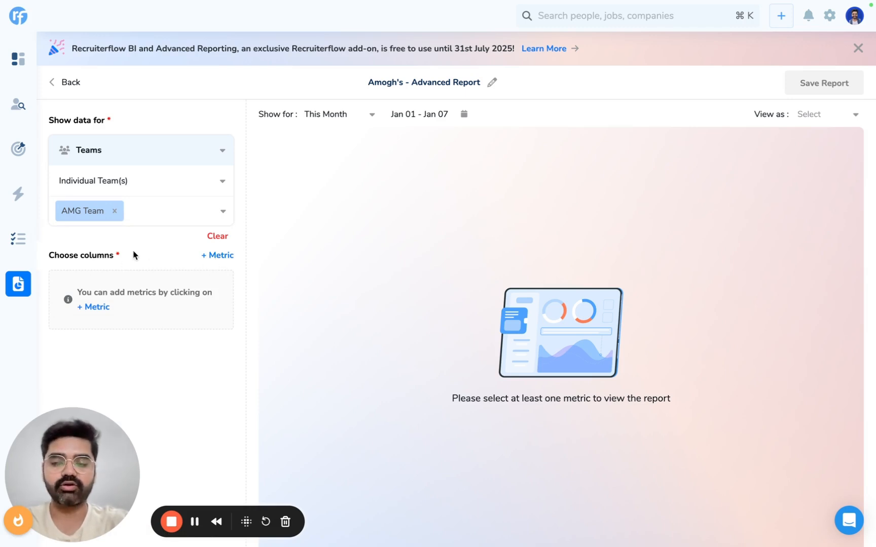
Step: Add a New Candidates metric with the Added to Job By relationship and show the report for Last Month
click(219, 255)
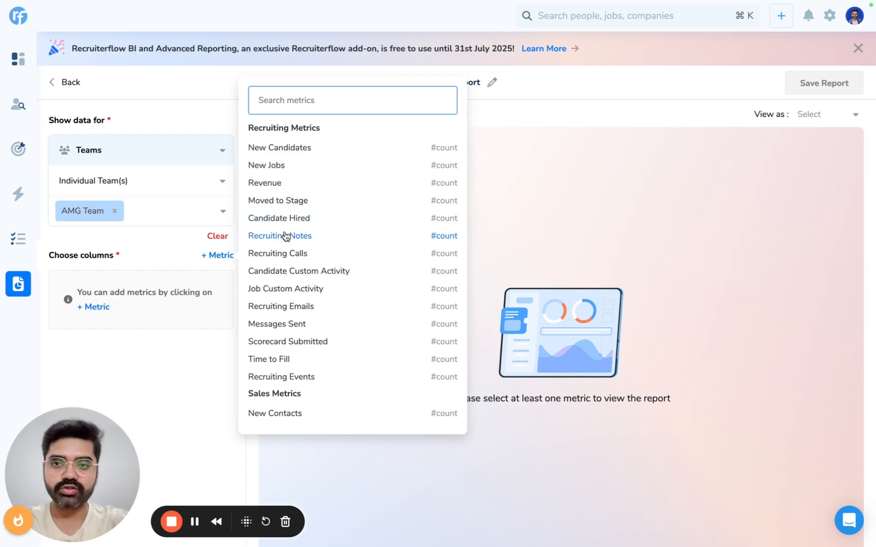
scroll(297, 364, down, 5)
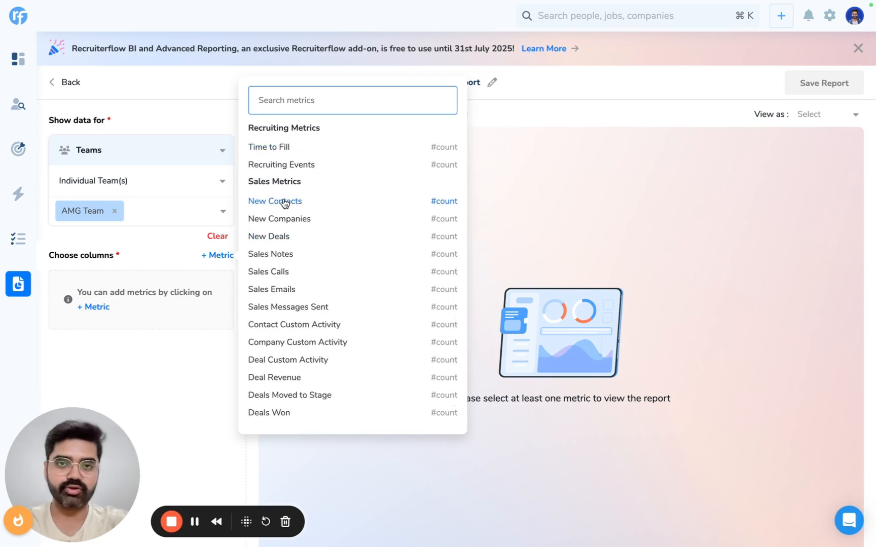
scroll(285, 203, up, 5)
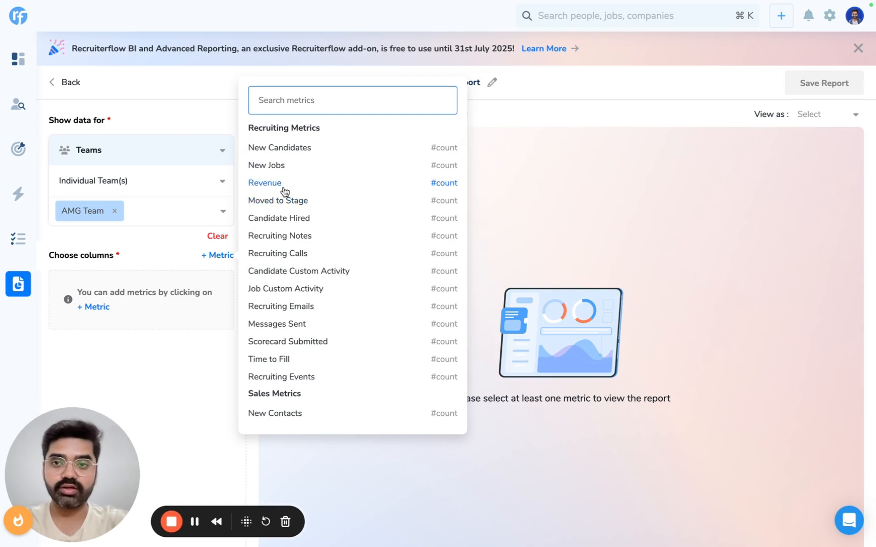
click(287, 148)
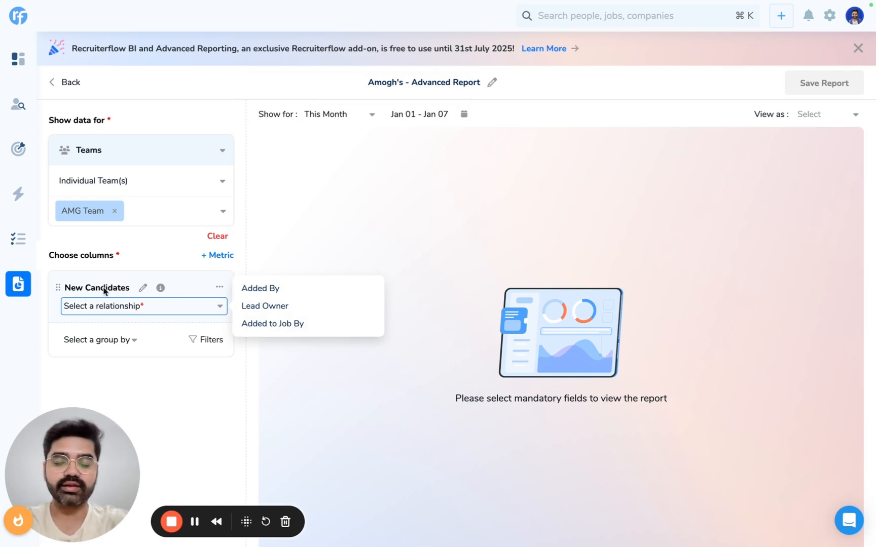
click(281, 325)
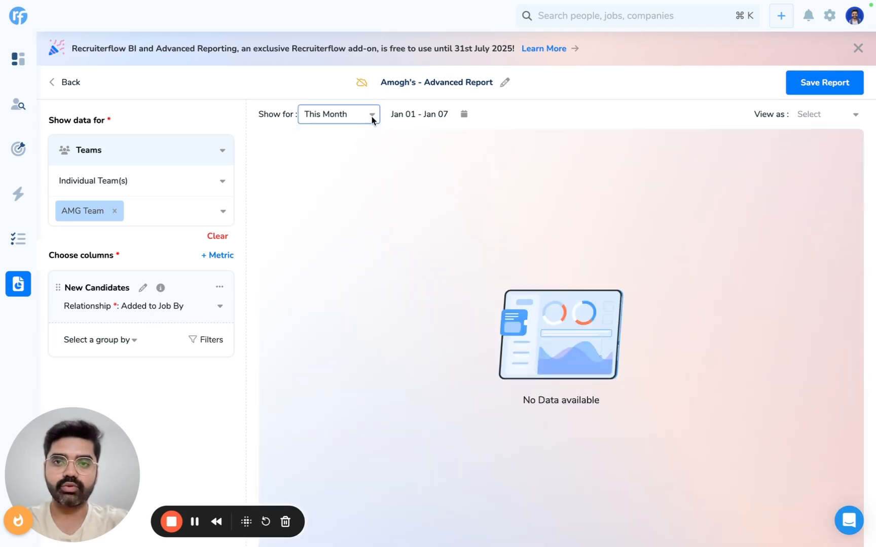
click(372, 119)
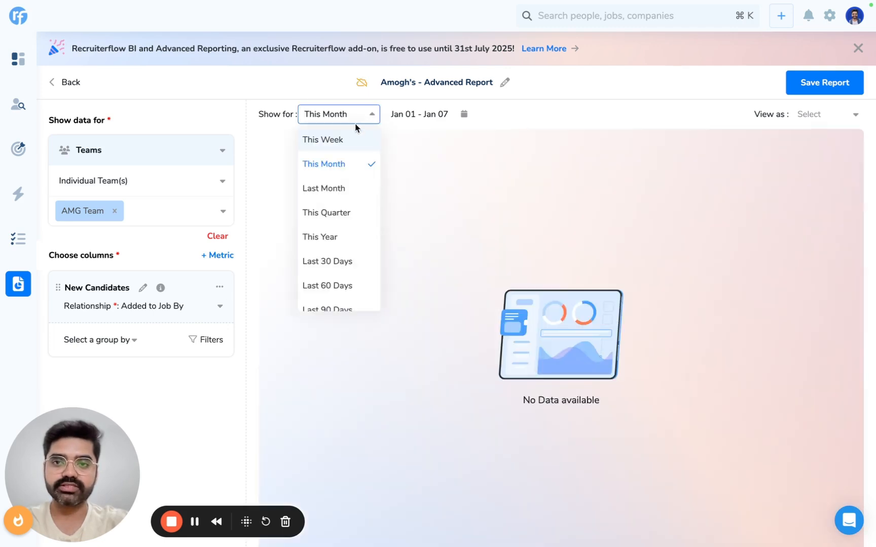
click(342, 196)
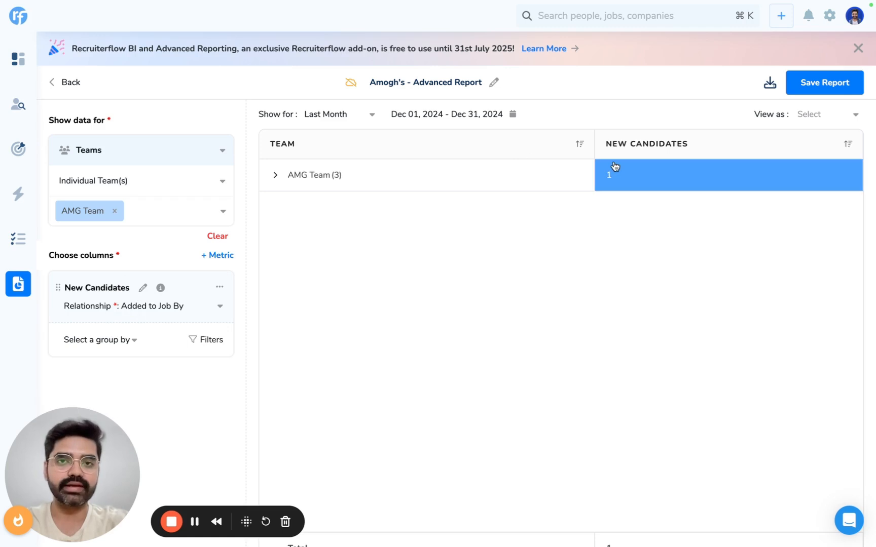
Step: Add a Moved to Stage metric with the Added to Job By relationship and the Client Submission stage
click(222, 255)
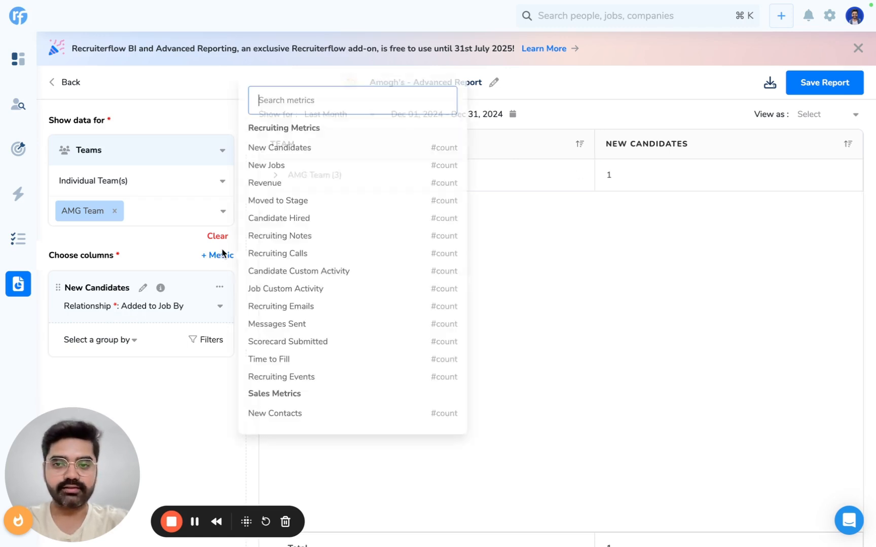
click(299, 201)
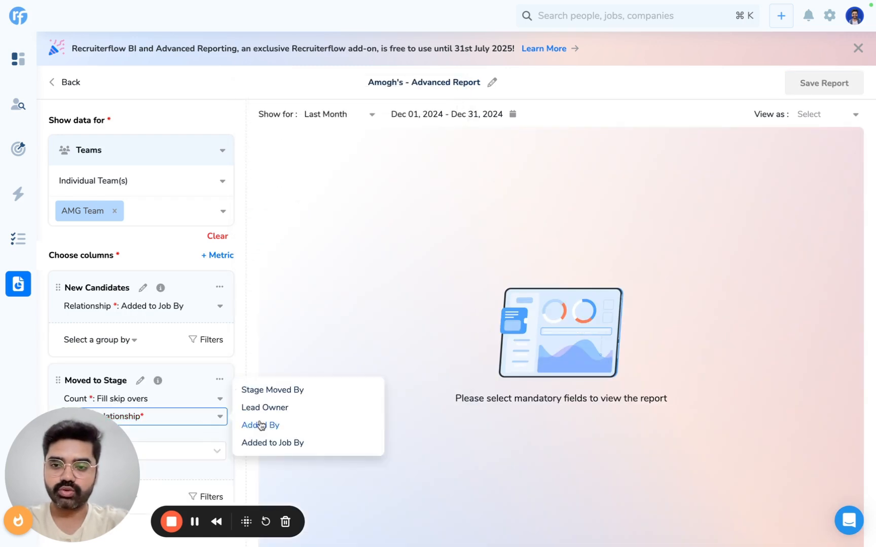
click(270, 444)
click(194, 451)
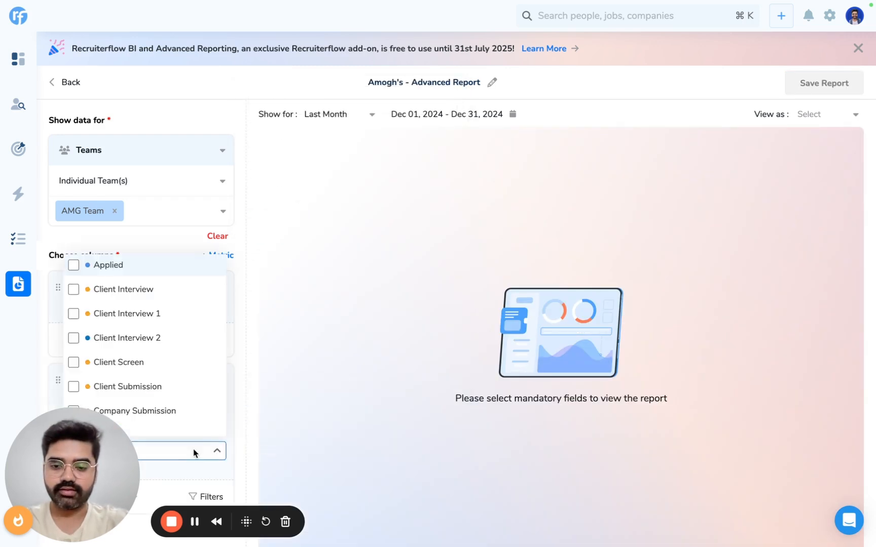
scroll(147, 355, down, 3)
click(185, 399)
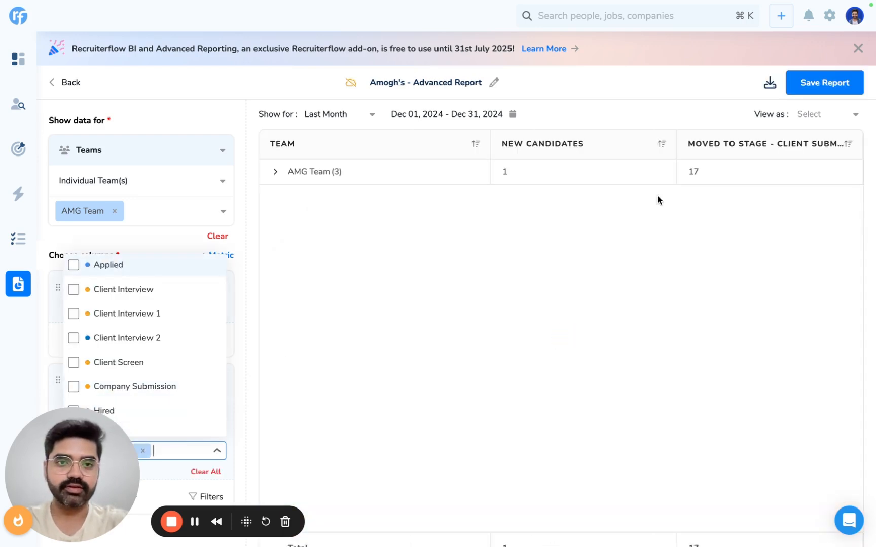
click(247, 365)
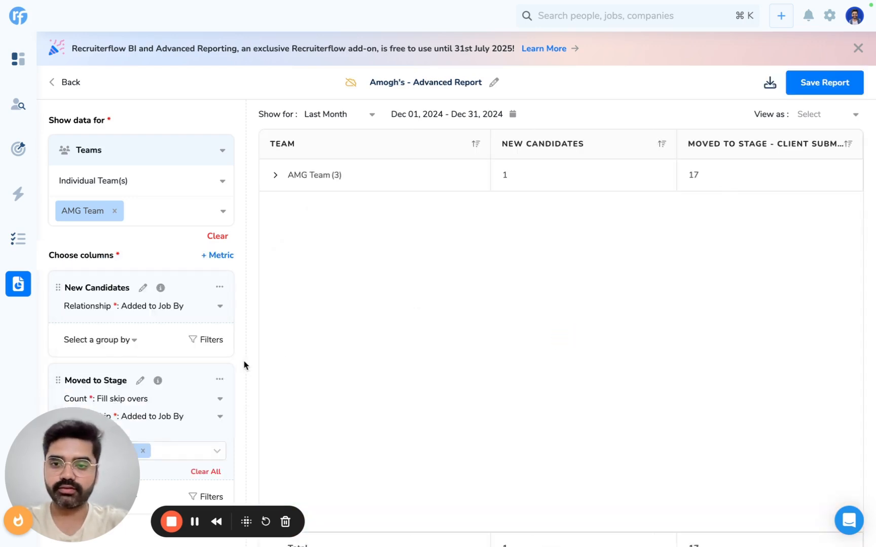
Step: Add a second Moved to Stage metric with the Added to Job By relationship and the Offer stage
scroll(247, 365, down, 1)
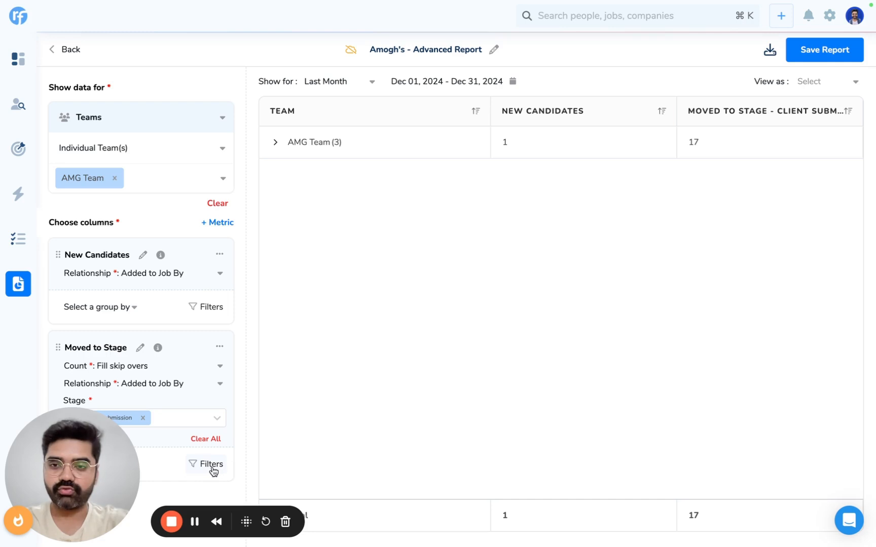
click(221, 223)
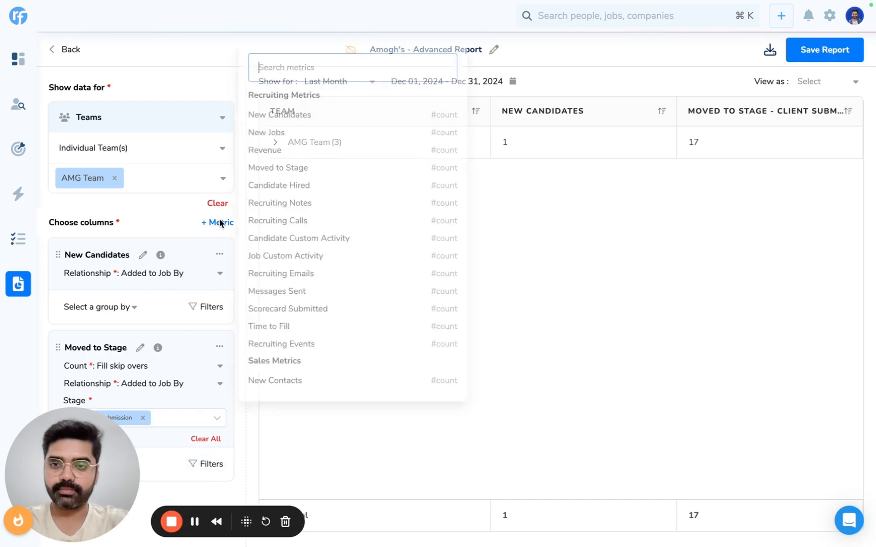
click(292, 170)
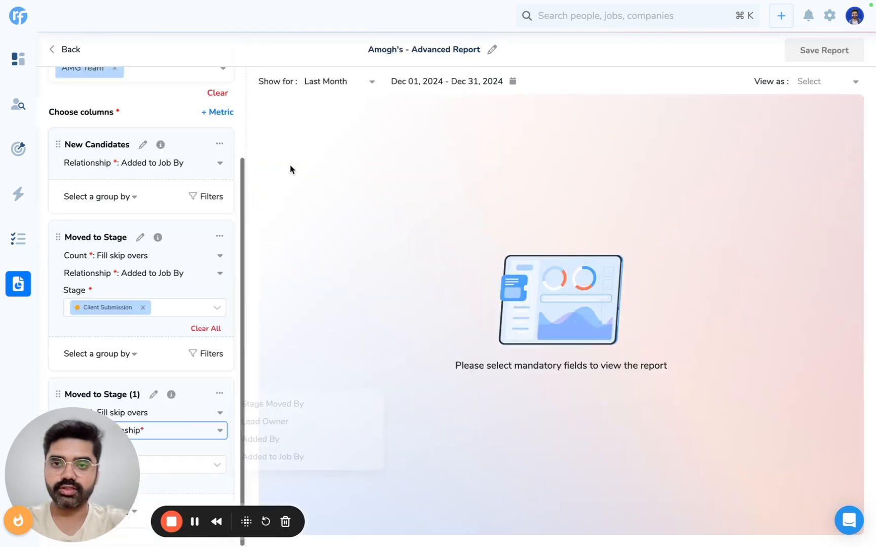
click(277, 458)
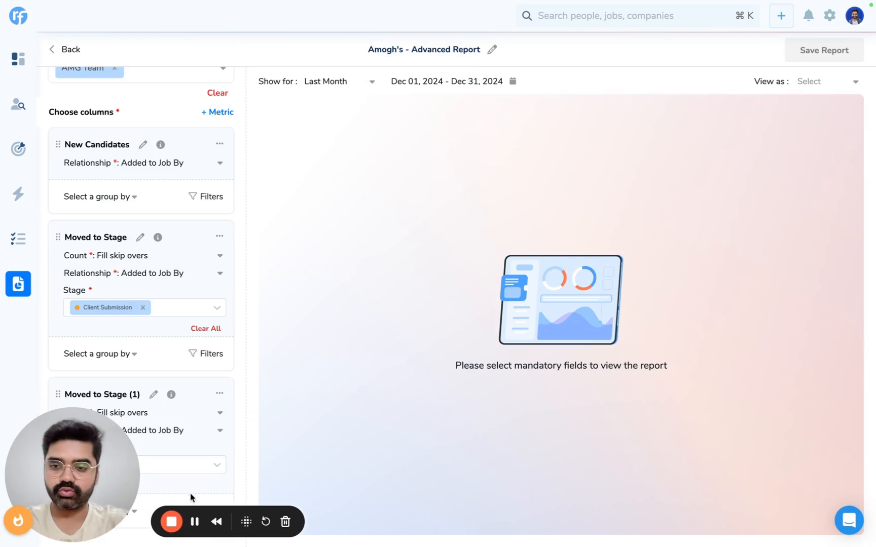
click(182, 466)
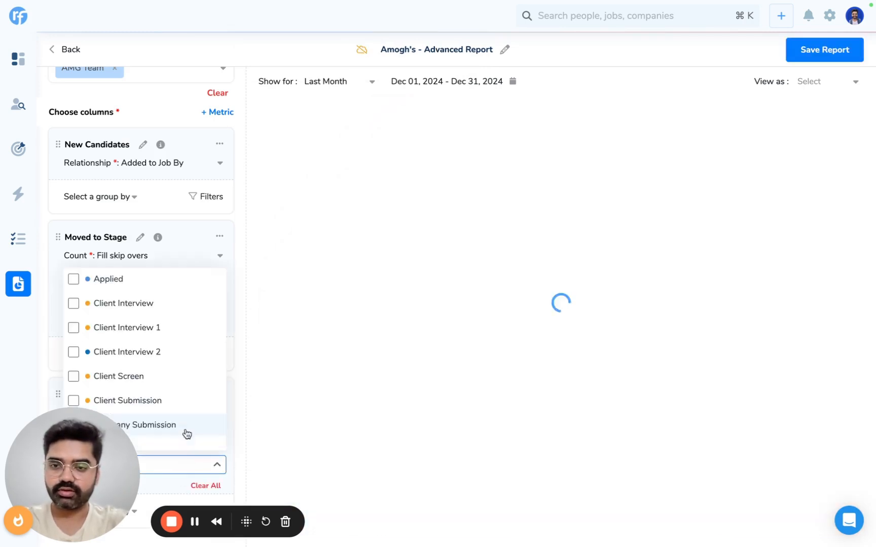
click(221, 116)
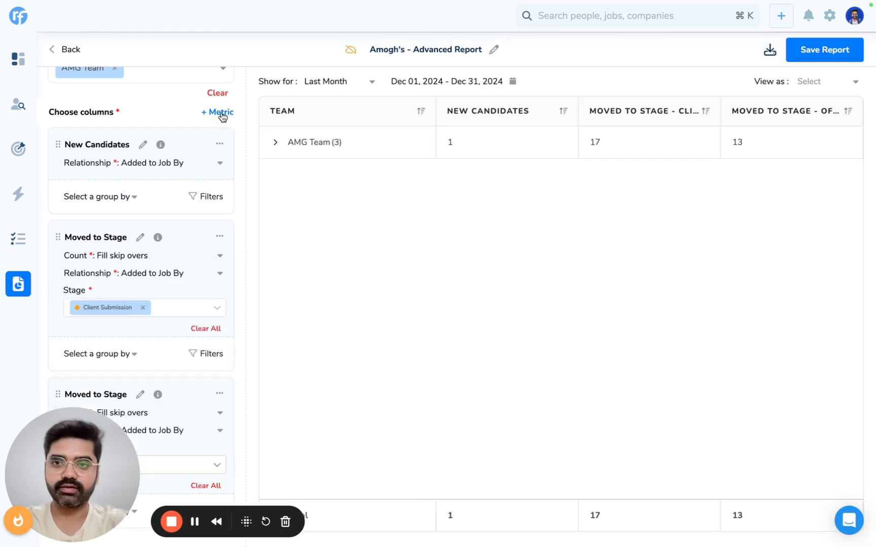
Step: Add a Candidate Hired metric with the Added to Job By relationship, and expand AMG Team into its members
click(222, 114)
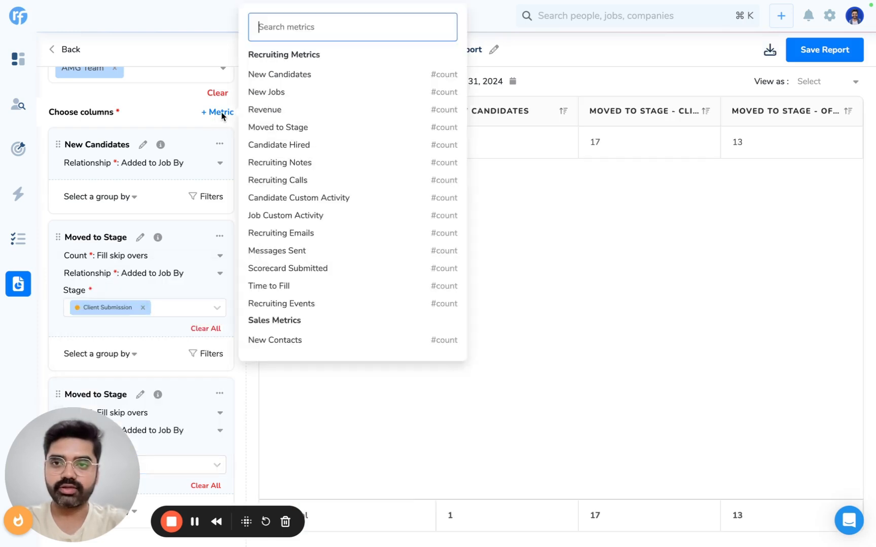
click(283, 146)
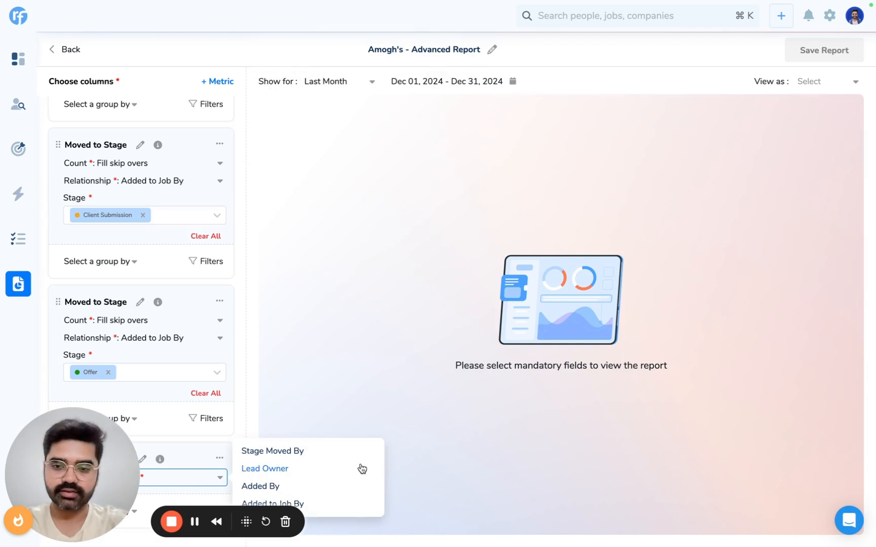
click(318, 503)
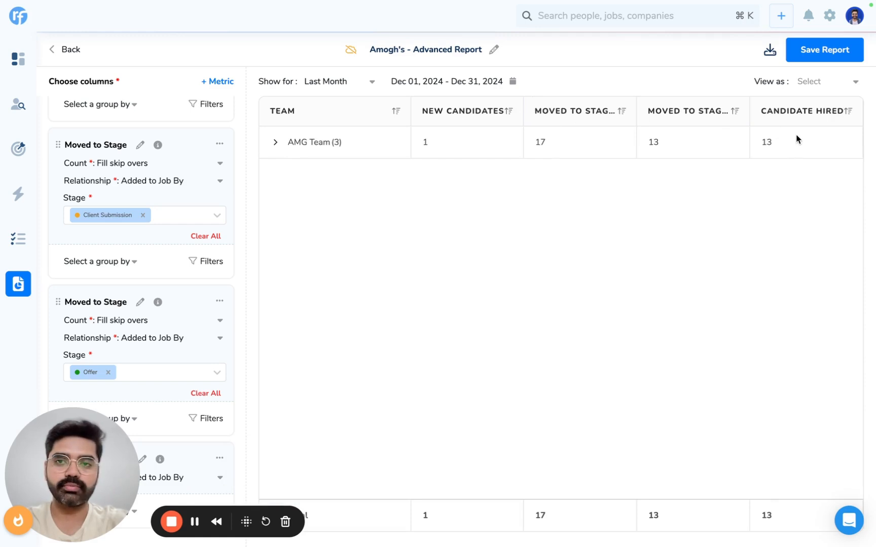
click(276, 144)
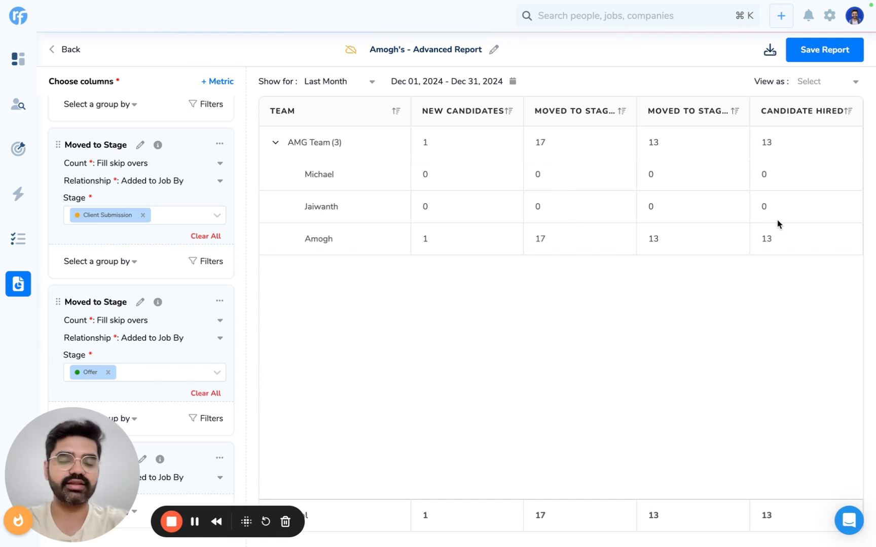
click(332, 90)
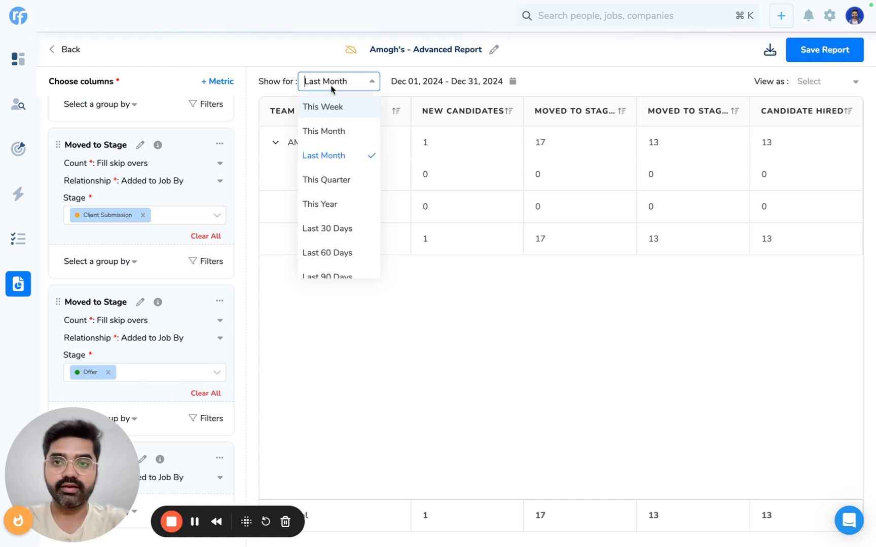
scroll(350, 211, down, 3)
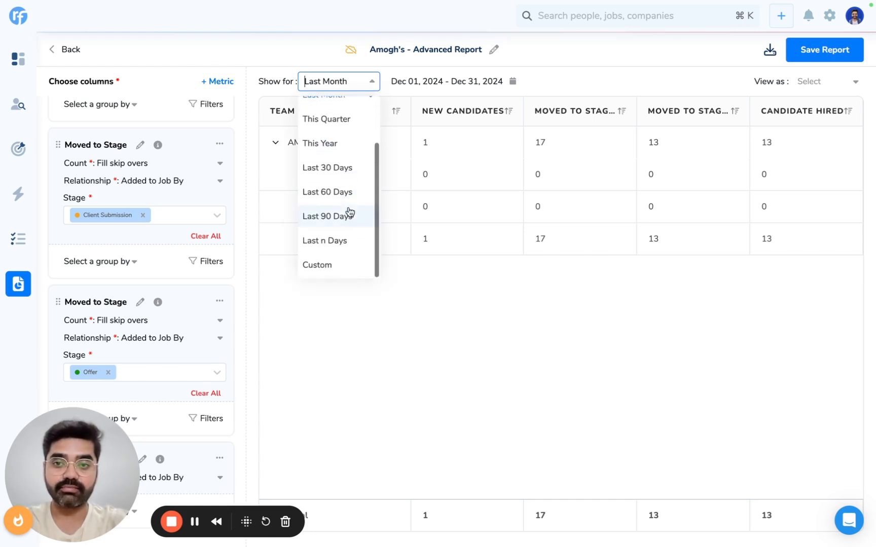
scroll(332, 203, up, 3)
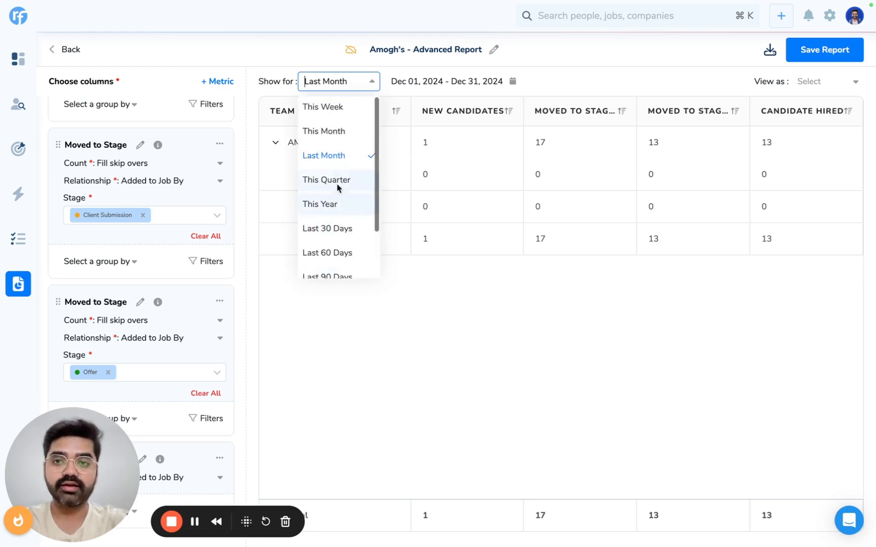
scroll(328, 230, down, 1)
scroll(329, 230, down, 2)
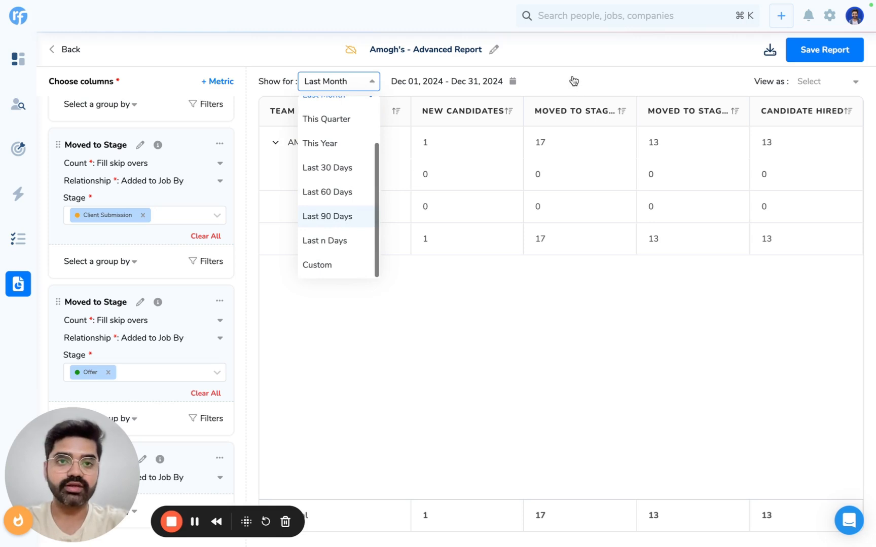
click(593, 75)
Step: View the report by week and expand AMG Team to review each member's figures across all metrics
click(834, 89)
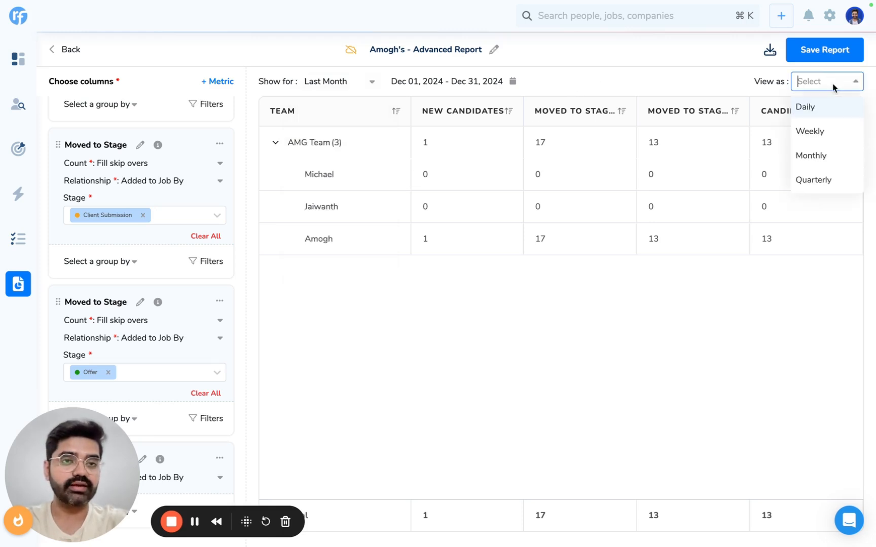
click(813, 131)
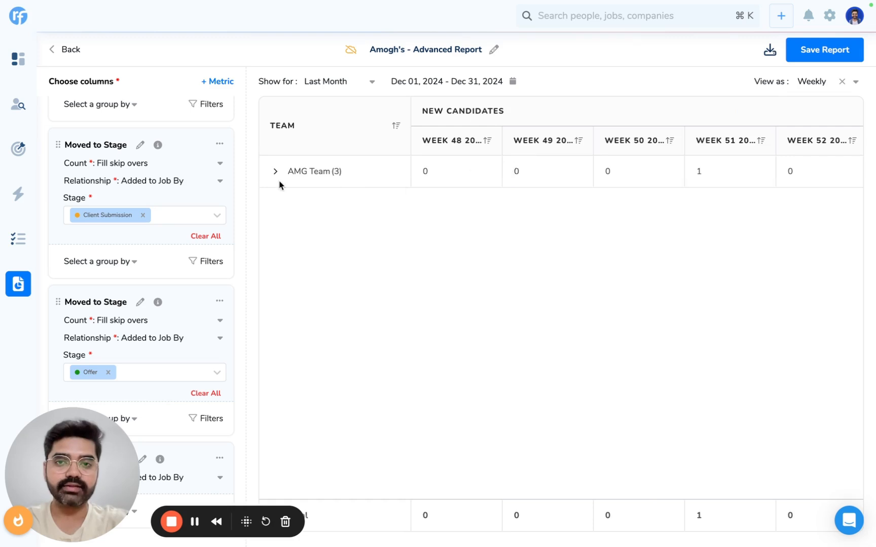
click(274, 172)
scroll(461, 223, right, 2)
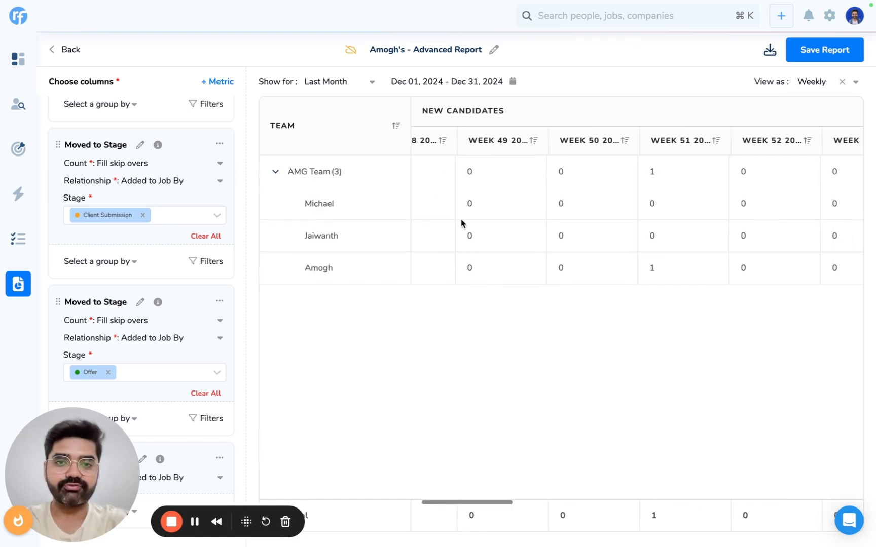
scroll(532, 214, right, 2)
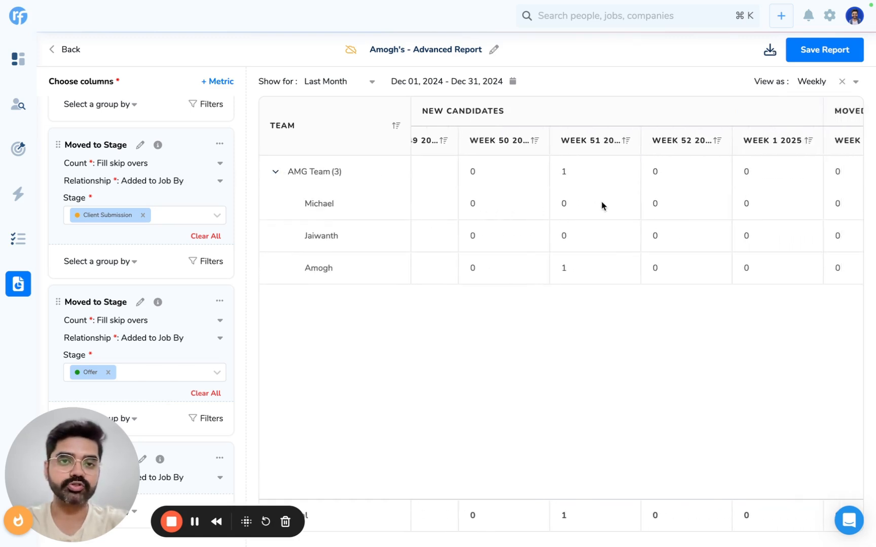
scroll(602, 205, right, 4)
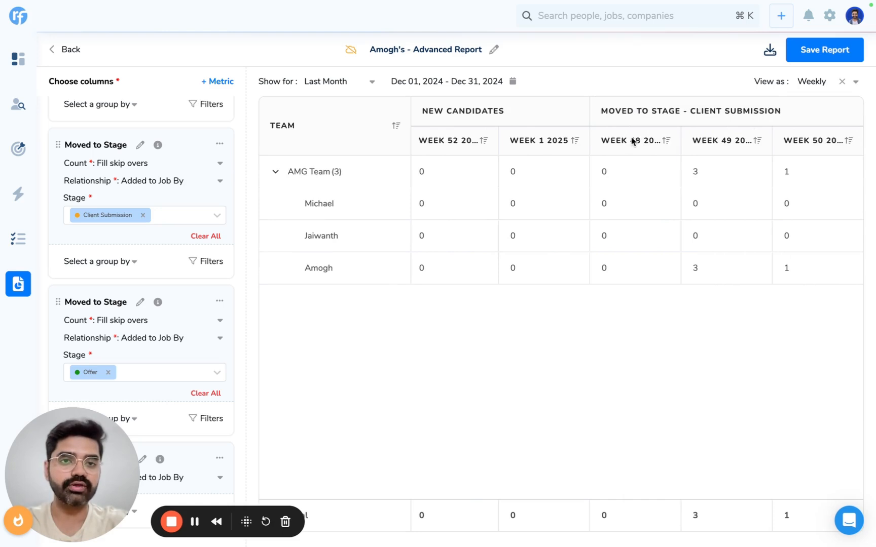
scroll(561, 230, right, 4)
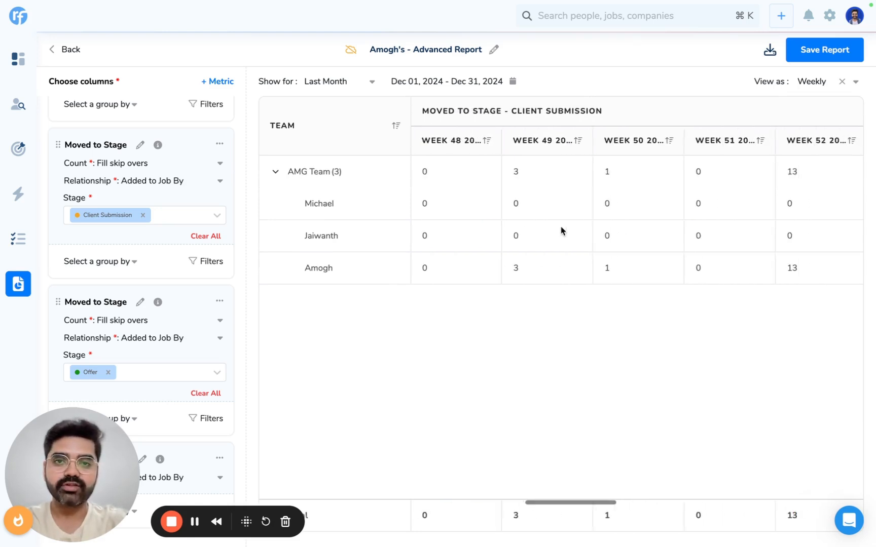
scroll(561, 230, right, 10)
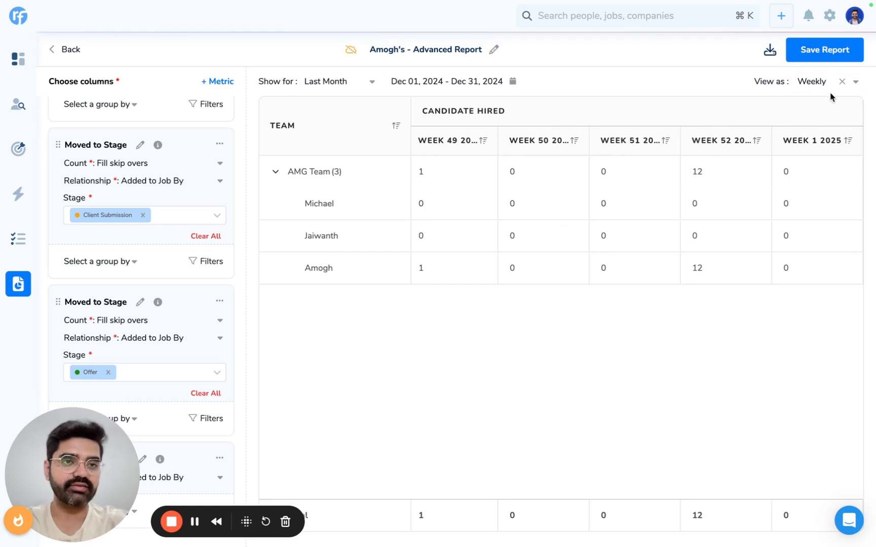
Step: Start saving the report and name it "Recruiting Team Performnce"
click(826, 50)
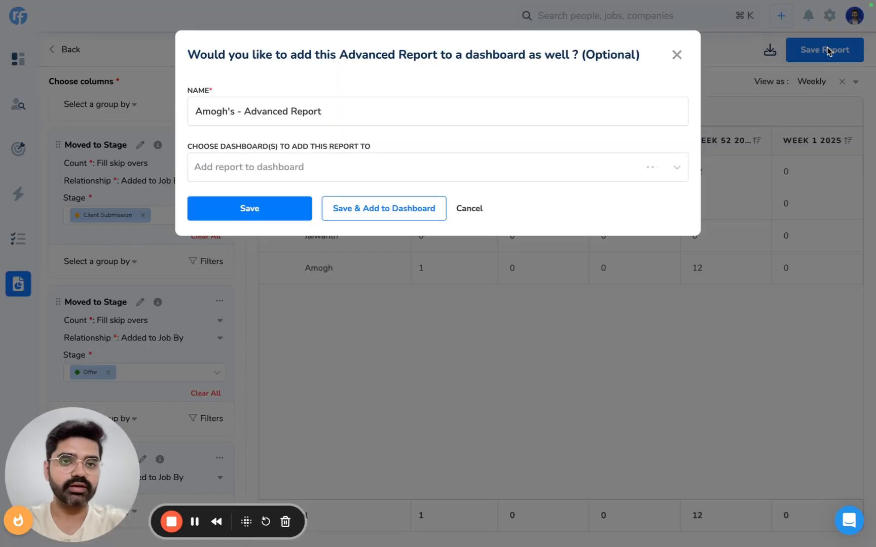
triple_click(278, 112)
text(Recr)
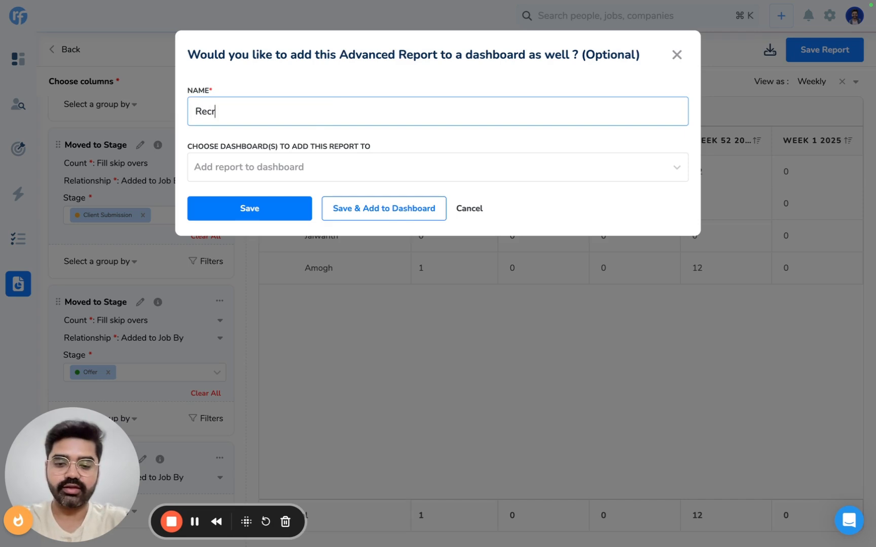
text(uiting Team )
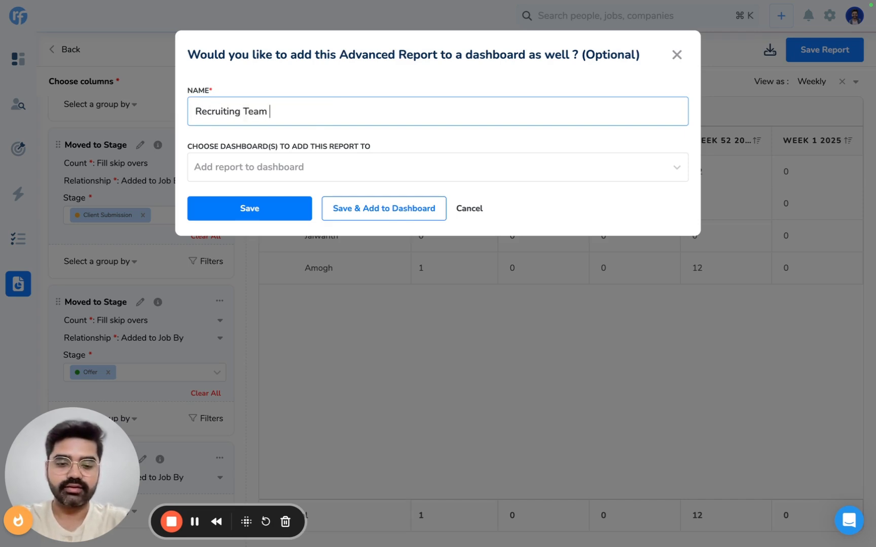
text(Performnce)
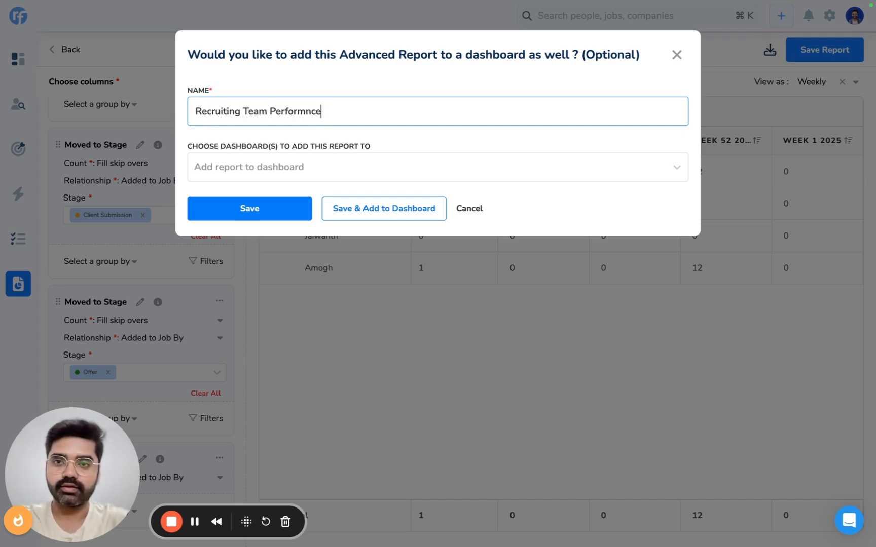
Step: Choose AMG Team Dashboard for the report, save it and add it to that dashboard
click(235, 177)
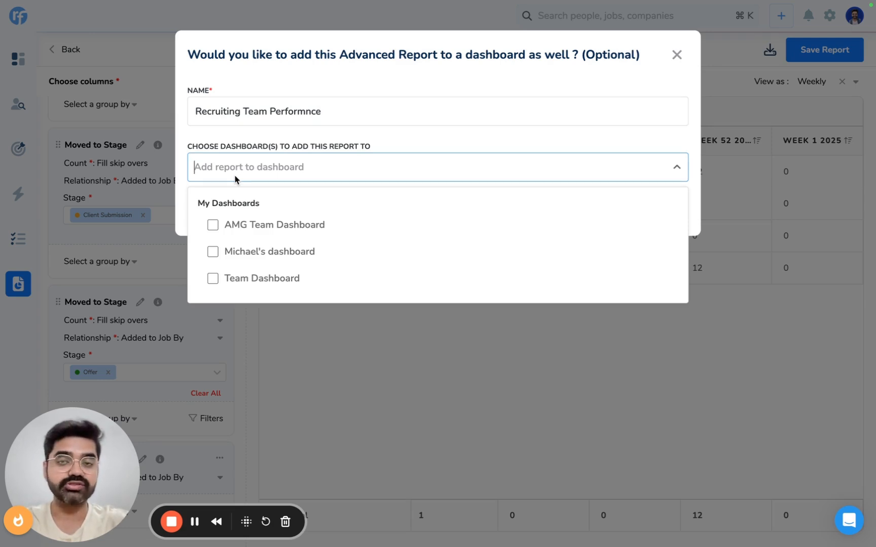
click(243, 229)
click(366, 149)
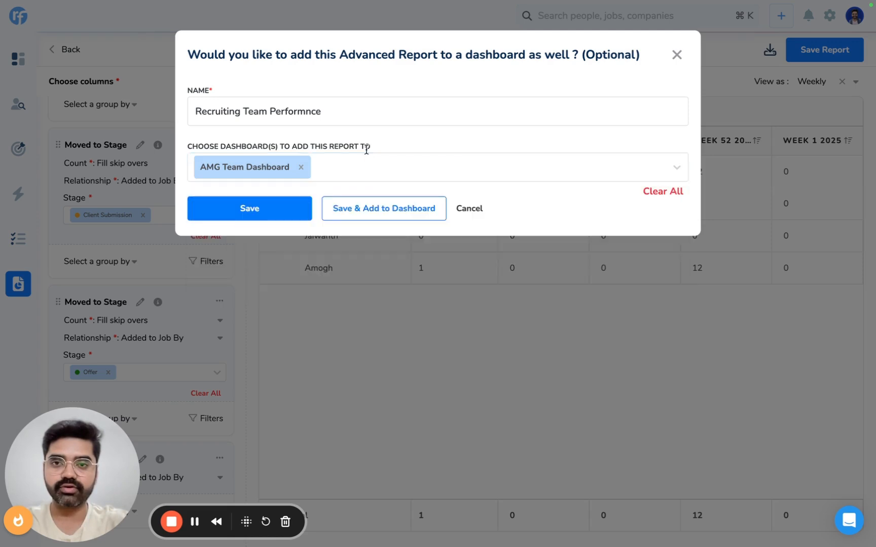
click(376, 212)
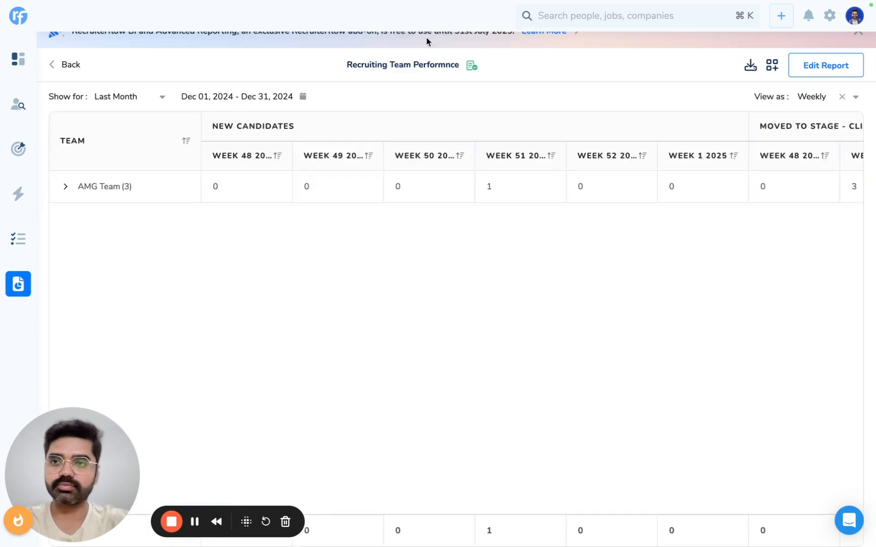
Step: Open the AMG Team Dashboard and review the team members' weekly figures in the Recruiting Team Performnce card
click(17, 58)
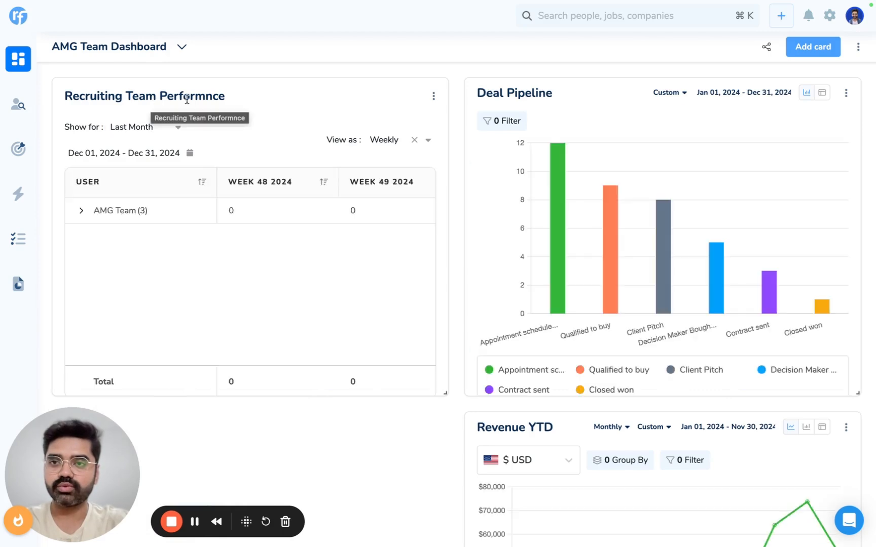
click(81, 243)
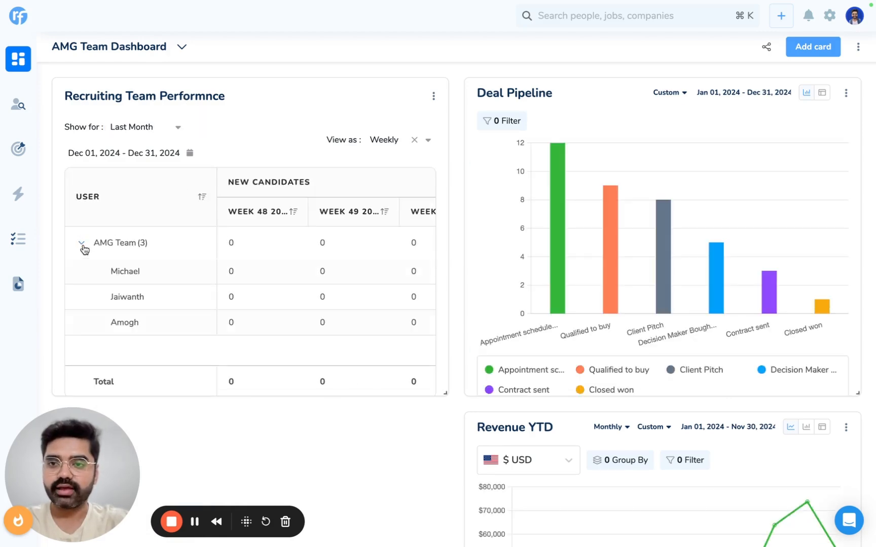
scroll(240, 293, right, 10)
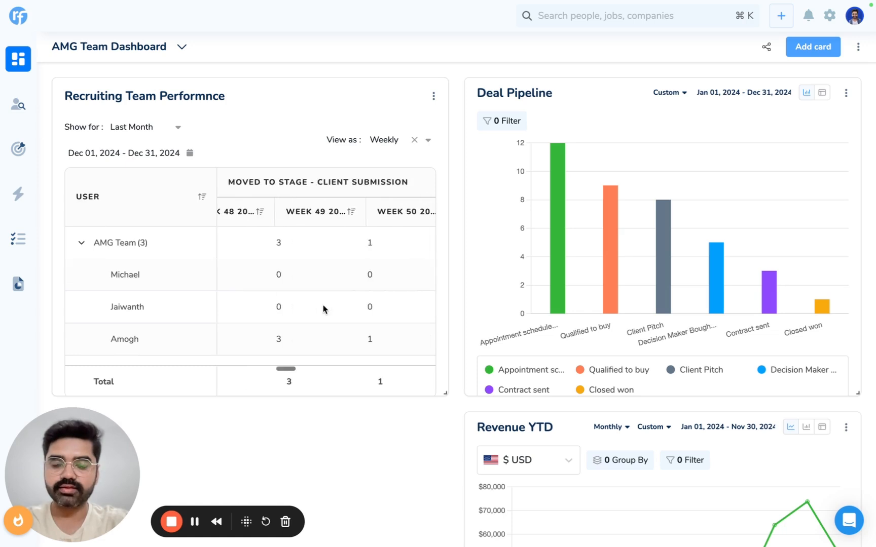
scroll(323, 308, right, 5)
scroll(323, 309, left, 10)
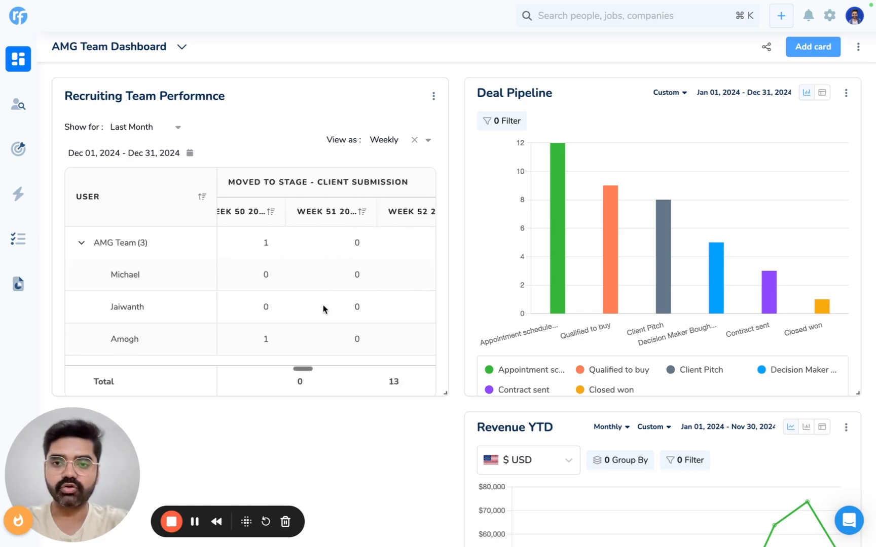
click(81, 243)
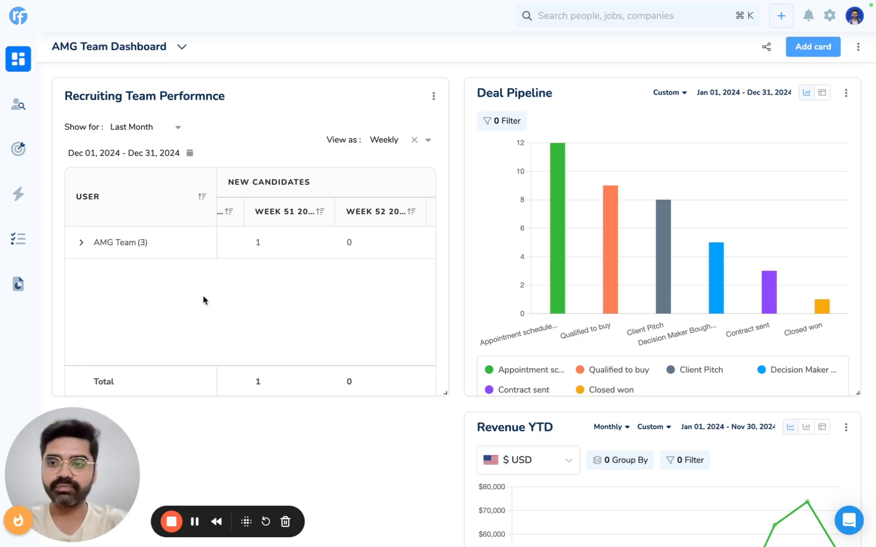
mouse_move(33, 281)
click(64, 314)
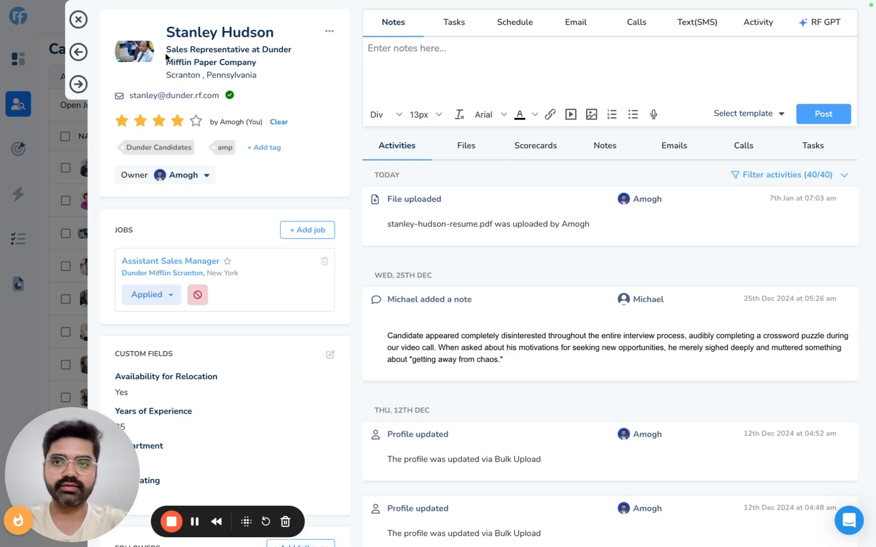
Step: Read the candidate's resume PDF in the files and compare it with the profile's custom fields, experience, education and skills
click(464, 151)
scroll(464, 151, down, 2)
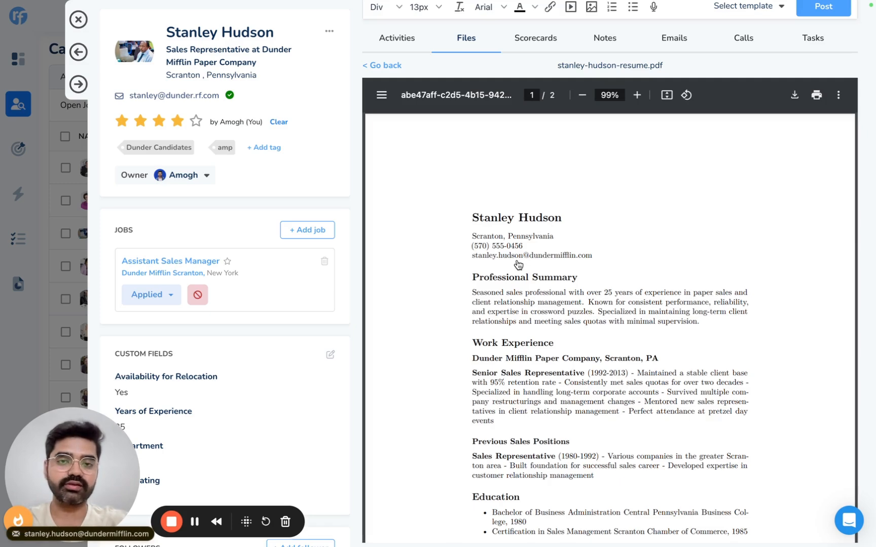
scroll(518, 265, down, 5)
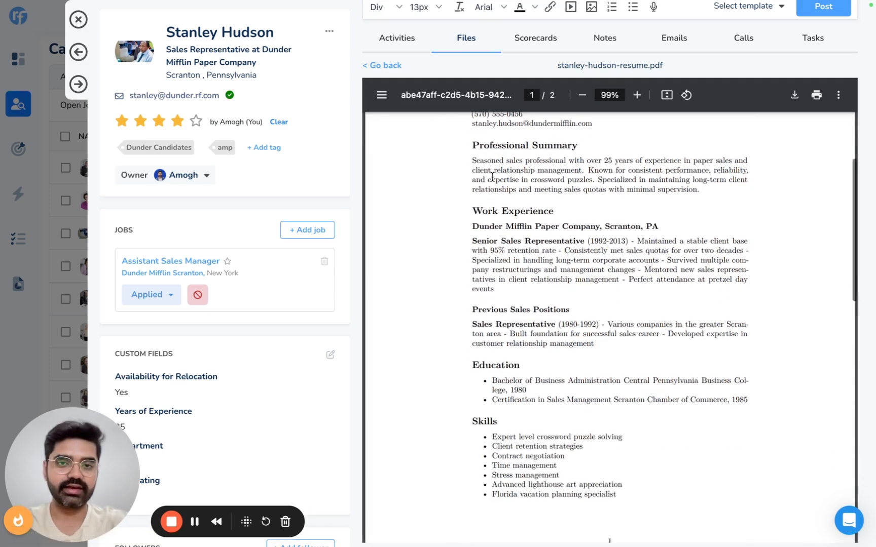
scroll(535, 304, down, 7)
scroll(444, 172, up, 2)
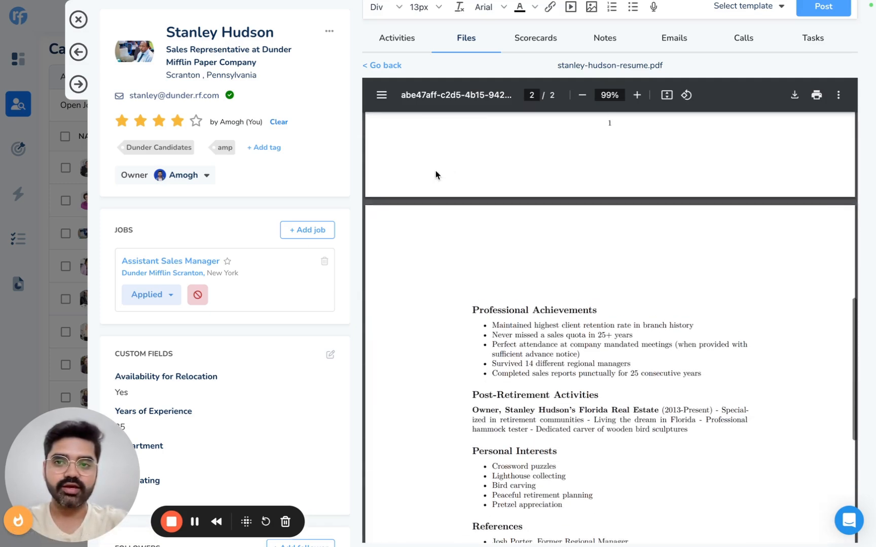
scroll(213, 299, down, 5)
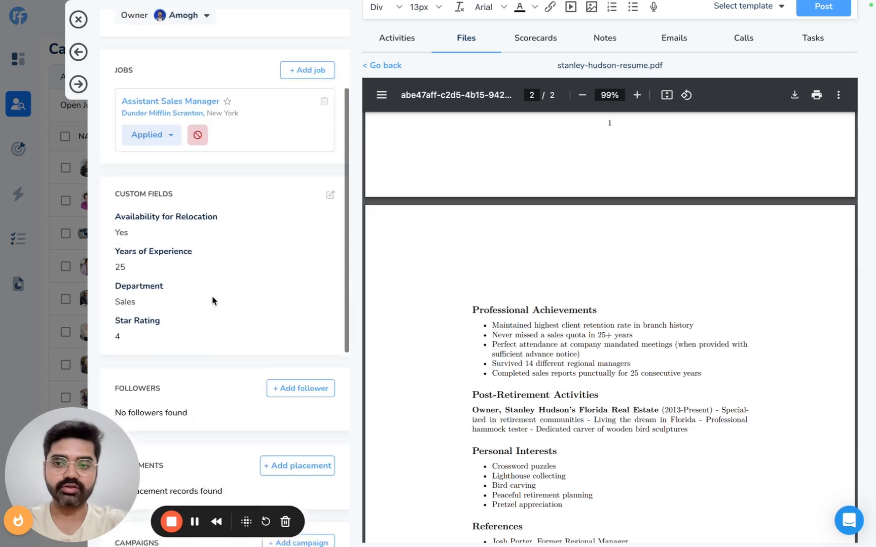
scroll(212, 300, down, 5)
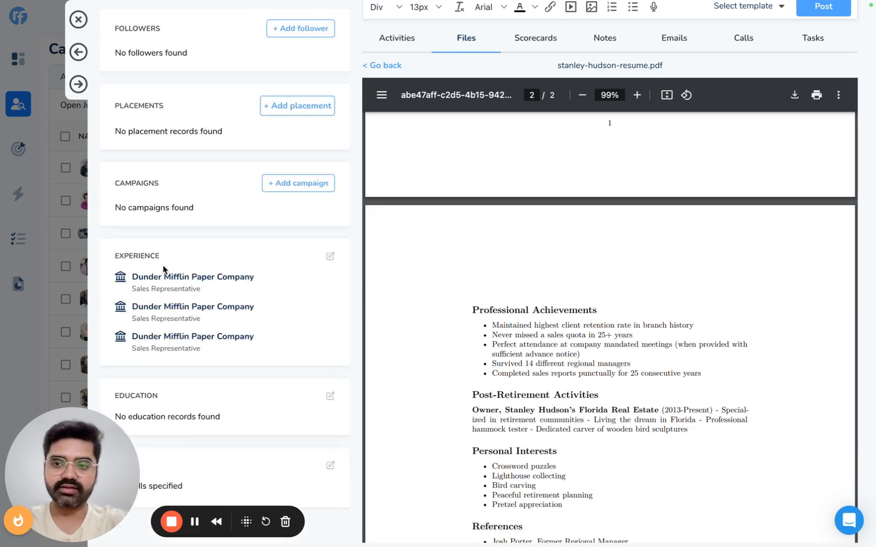
scroll(198, 333, down, 1)
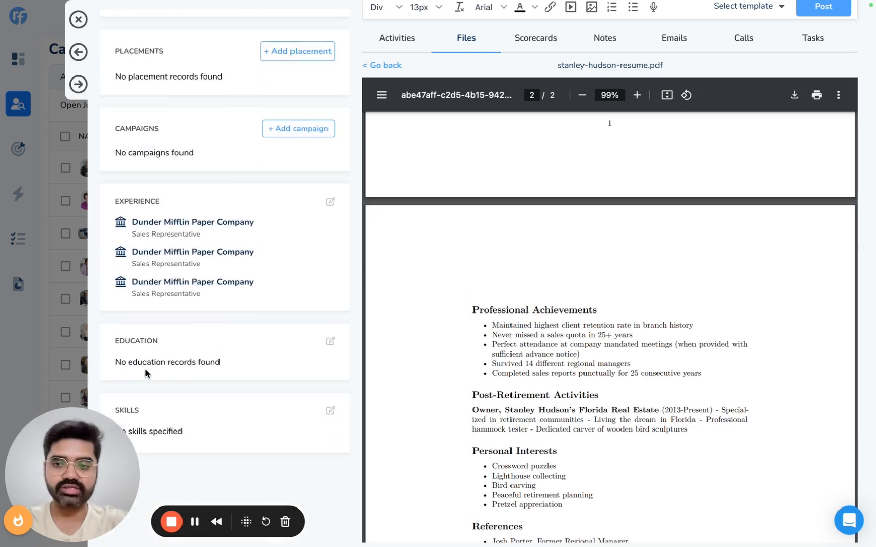
Step: Return to the candidate's file list and update the profile using the resume PDF
click(384, 67)
click(844, 162)
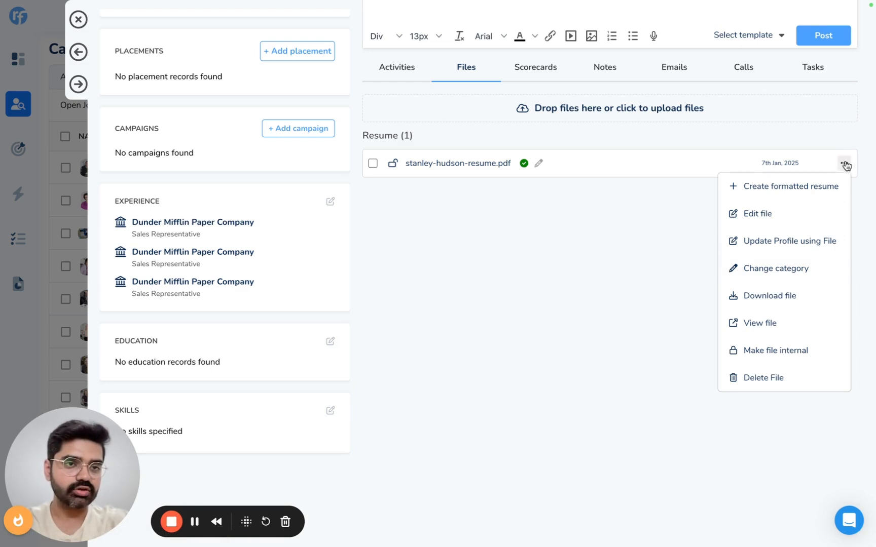
click(786, 246)
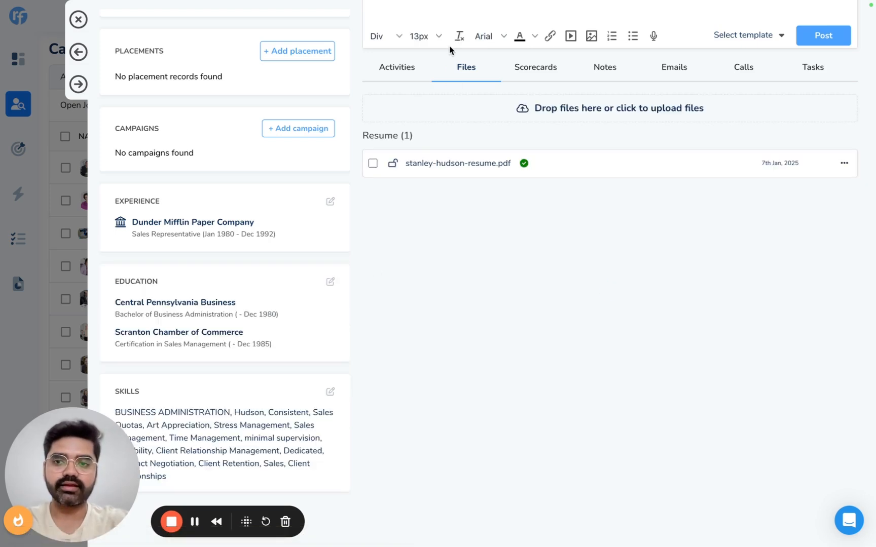
Step: Check the candidate's contact details, experience, education and skills in the updated profile, and close it
scroll(241, 256, up, 10)
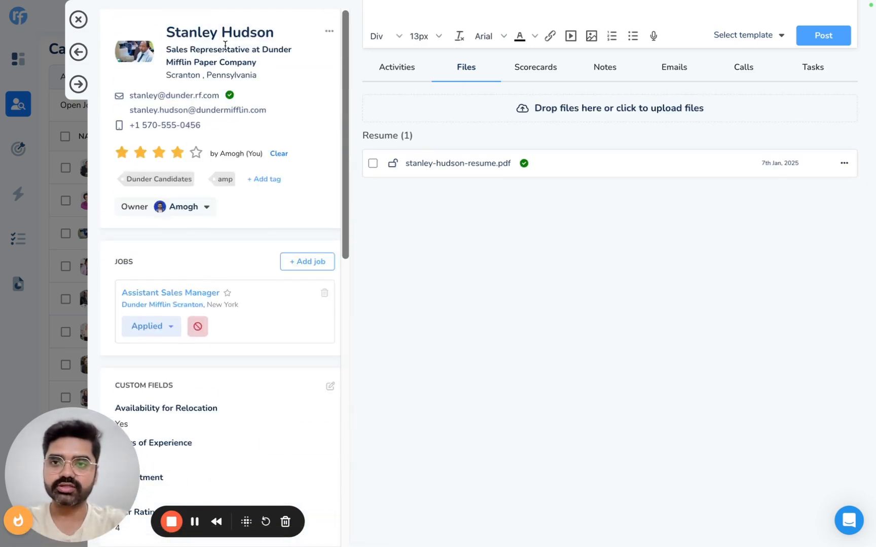
mouse_move(206, 125)
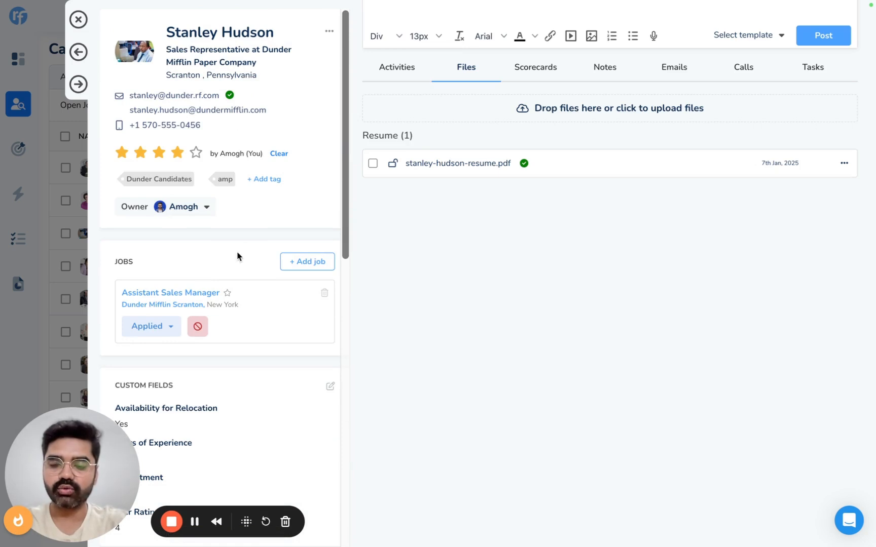
scroll(236, 254, down, 8)
scroll(237, 255, down, 5)
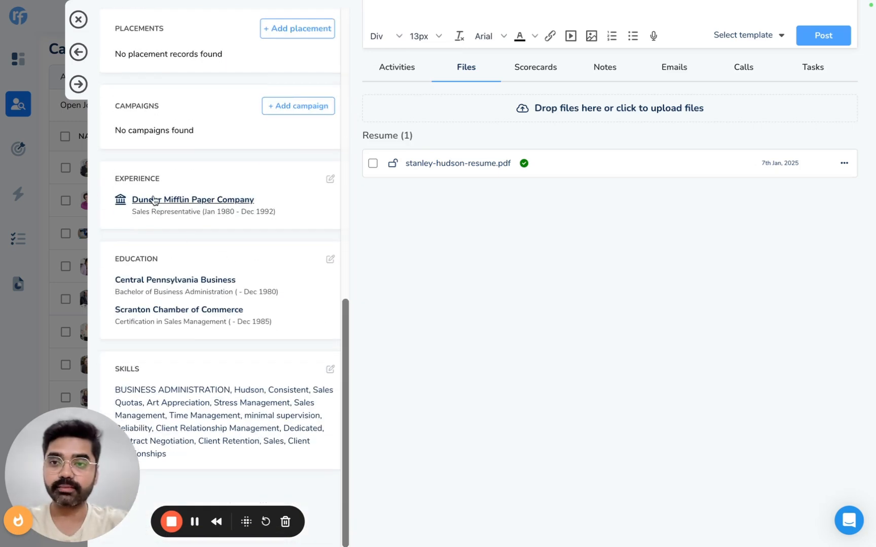
scroll(210, 314, down, 1)
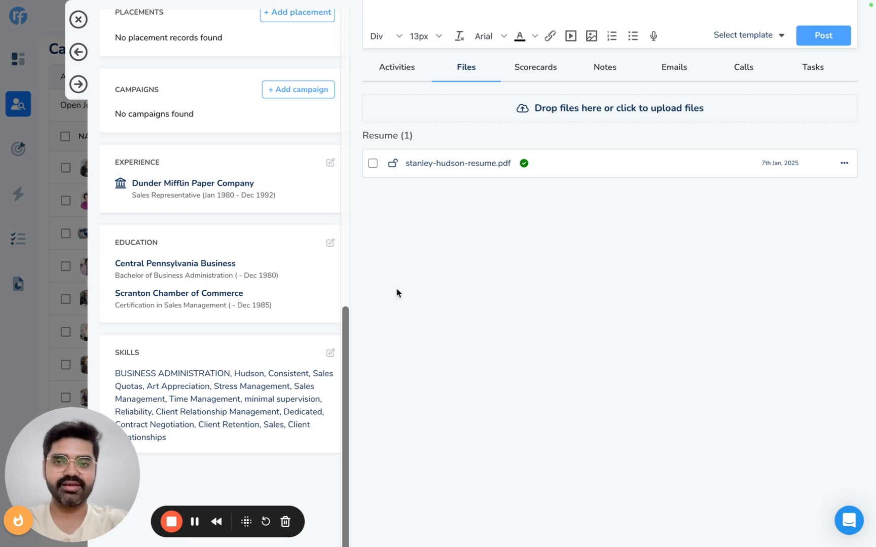
scroll(585, 297, up, 2)
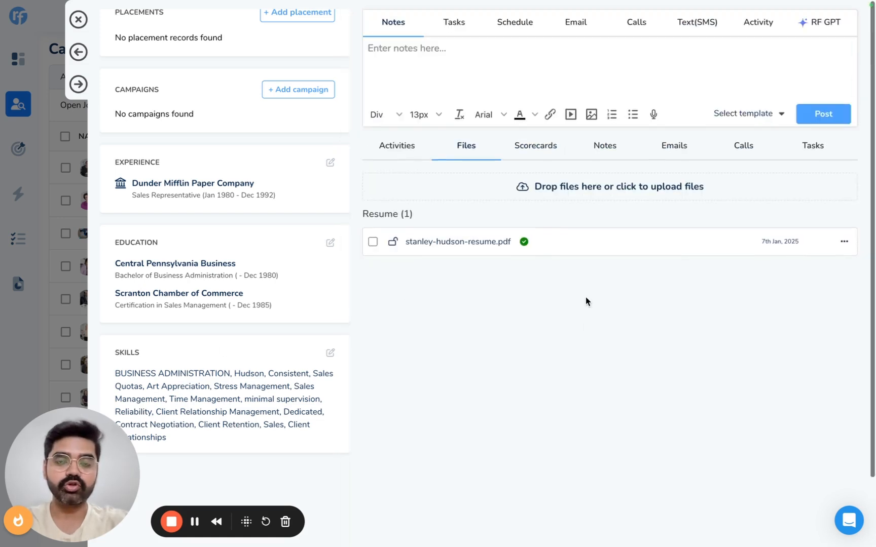
scroll(344, 226, up, 10)
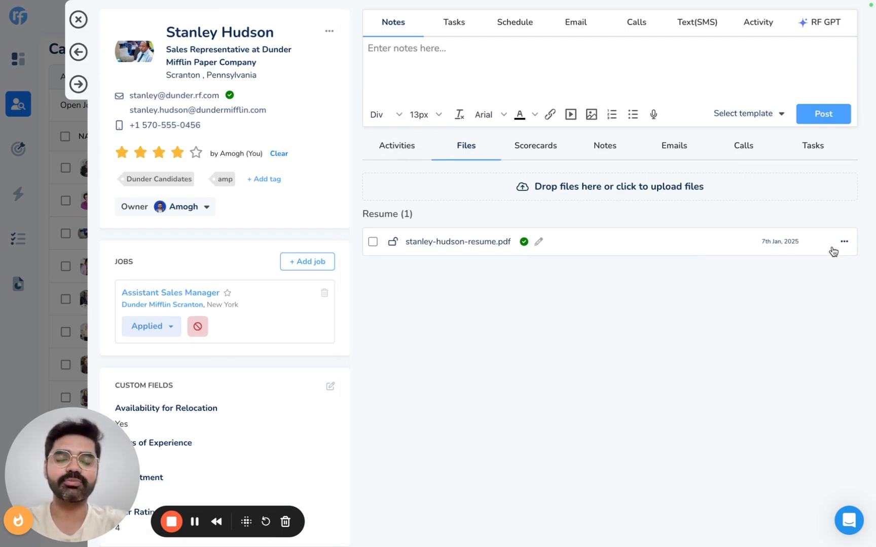
key(Escape)
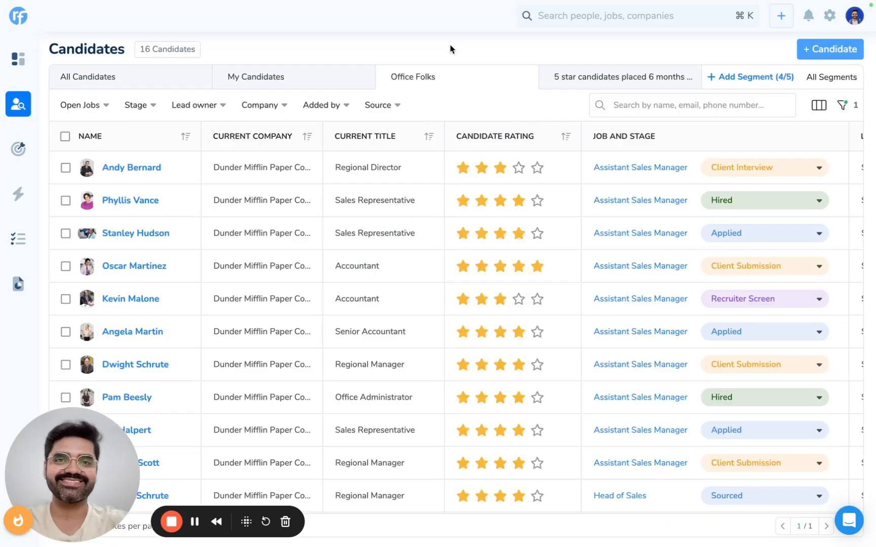